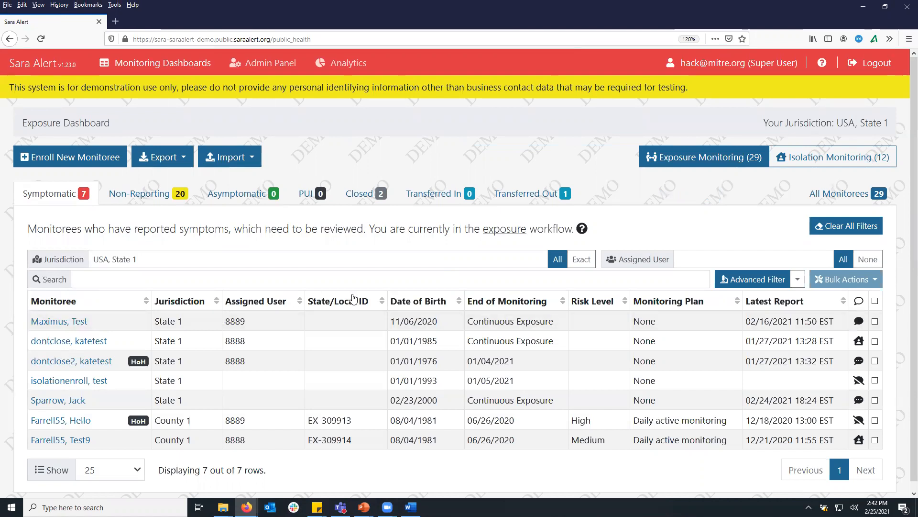
Start a new monitoree enrollment with the person's first and last name and birth date 02/13/1992
{"action": "left_click", "coordinate": [33, 158]}
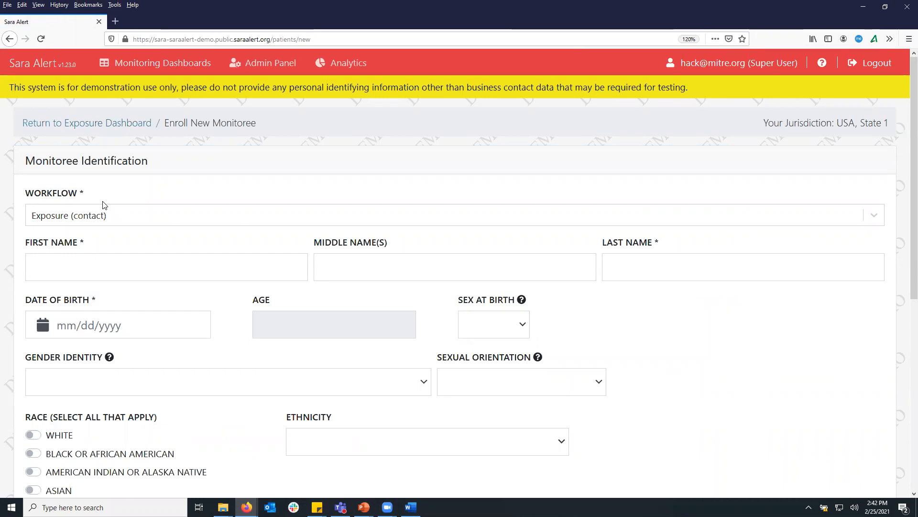
{"action": "left_click_drag", "start_coordinate": [84, 197], "coordinate": [78, 194]}
{"action": "left_click", "coordinate": [82, 262]}
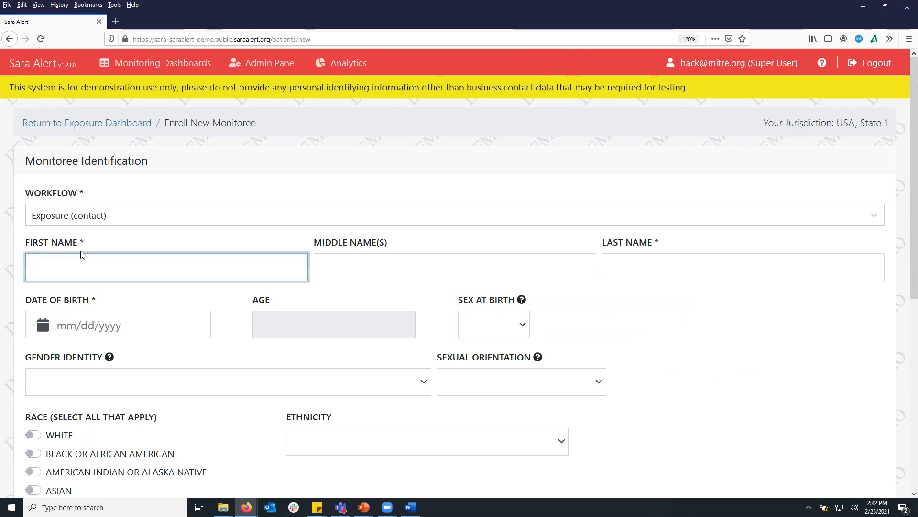
{"action": "key", "text": "Tab"}
{"action": "key", "text": "Tab"}
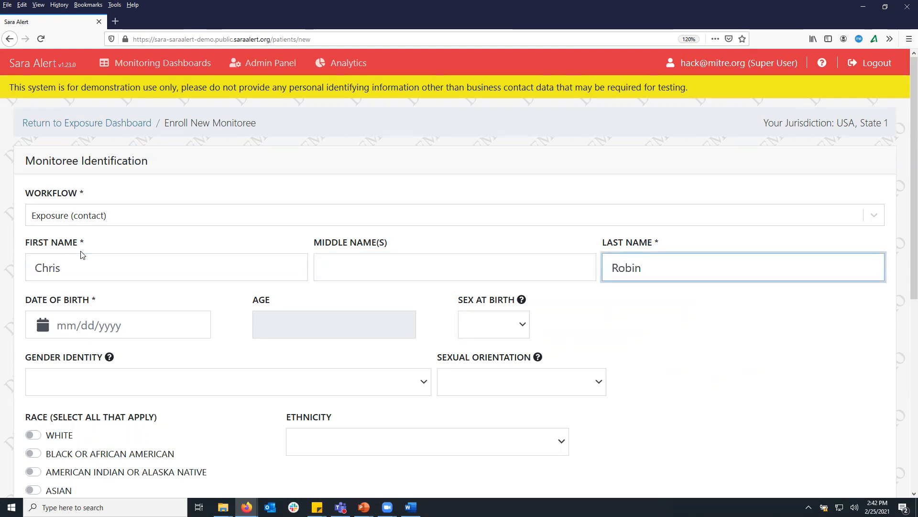
{"action": "key", "text": "Tab"}
{"action": "type", "text": "02/13/1"}
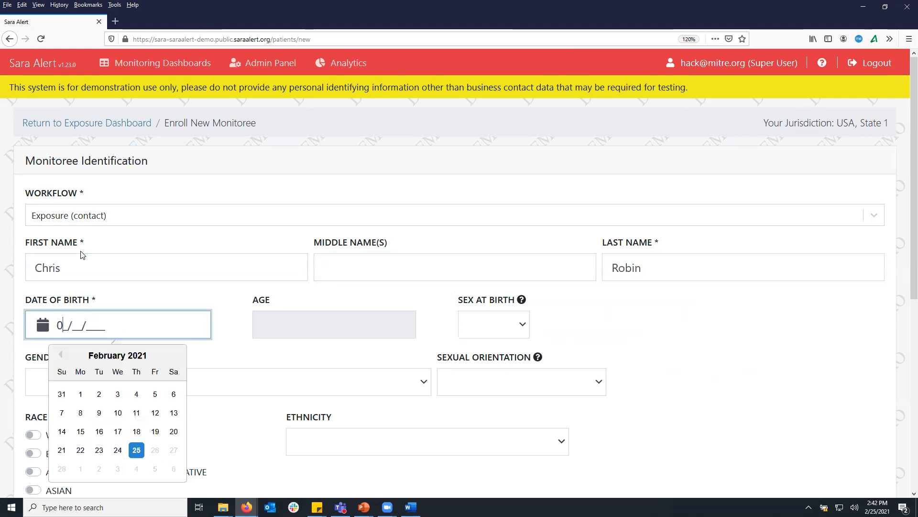
{"action": "type", "text": "992"}
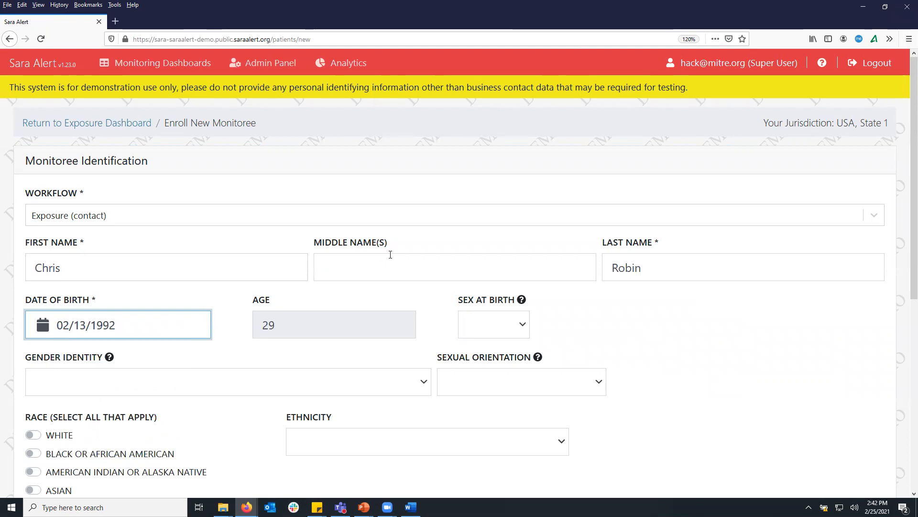
{"action": "scroll", "coordinate": [639, 247], "scroll_direction": "down", "scroll_amount": 5}
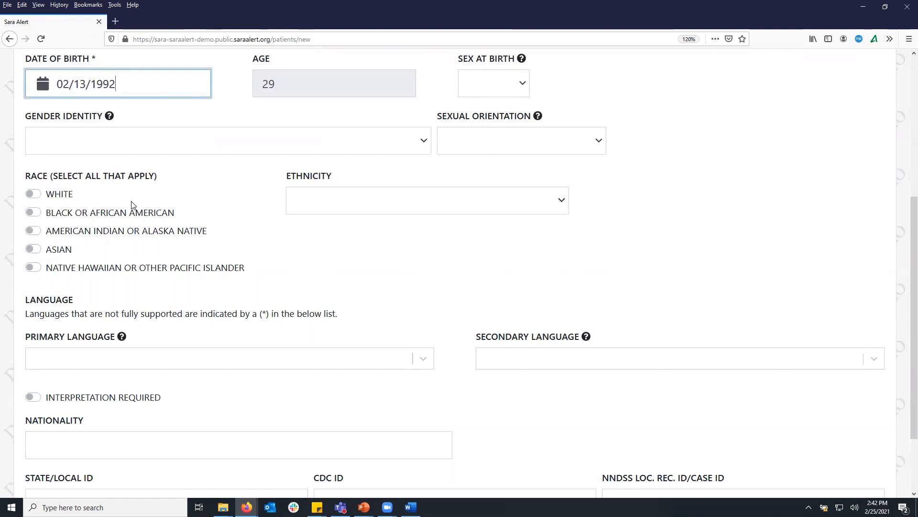
{"action": "left_click", "coordinate": [34, 194]}
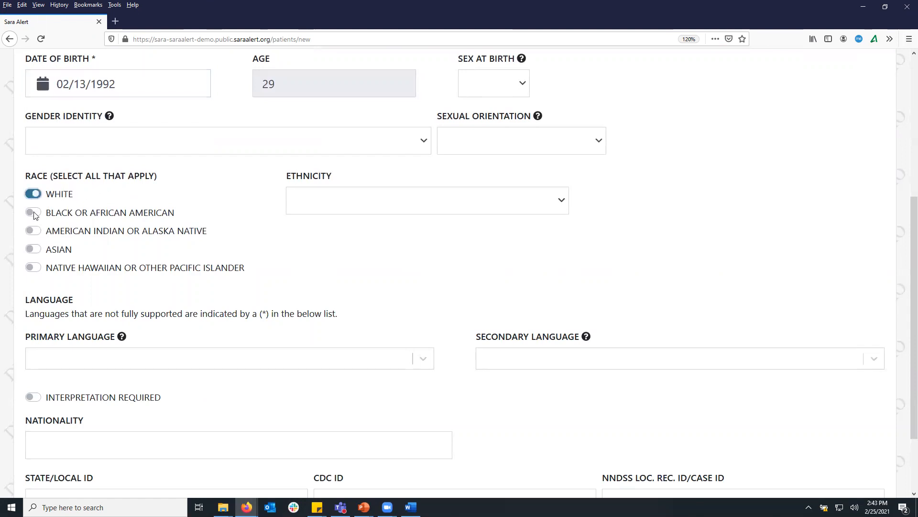
{"action": "left_click", "coordinate": [33, 212]}
{"action": "left_click", "coordinate": [34, 212]}
{"action": "left_click", "coordinate": [34, 194]}
{"action": "scroll", "coordinate": [149, 223], "scroll_direction": "down", "scroll_amount": 2}
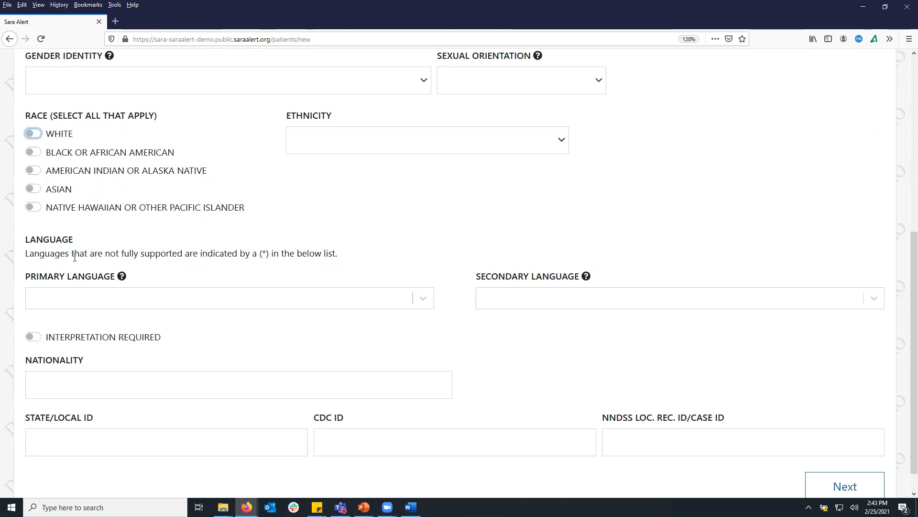
Set the primary language to English, replacing an initial Somali choice
{"action": "left_click", "coordinate": [140, 304]}
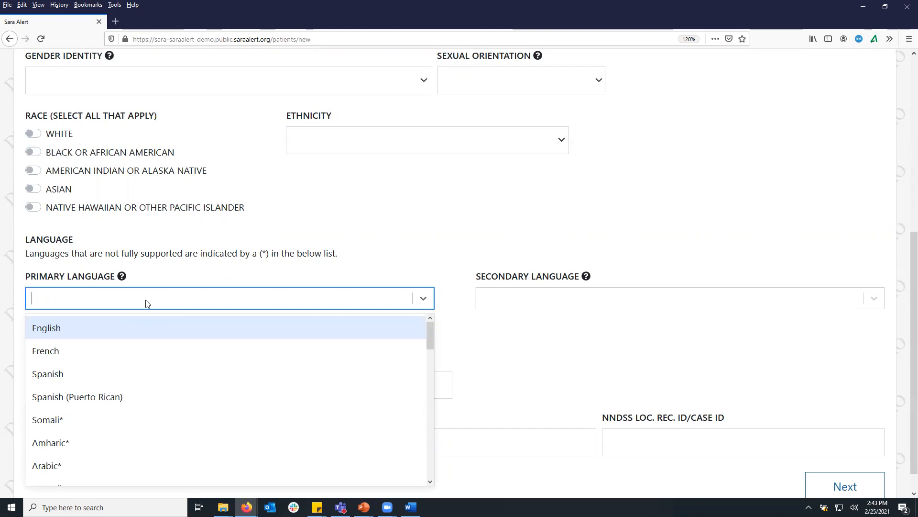
{"action": "left_click", "coordinate": [103, 420]}
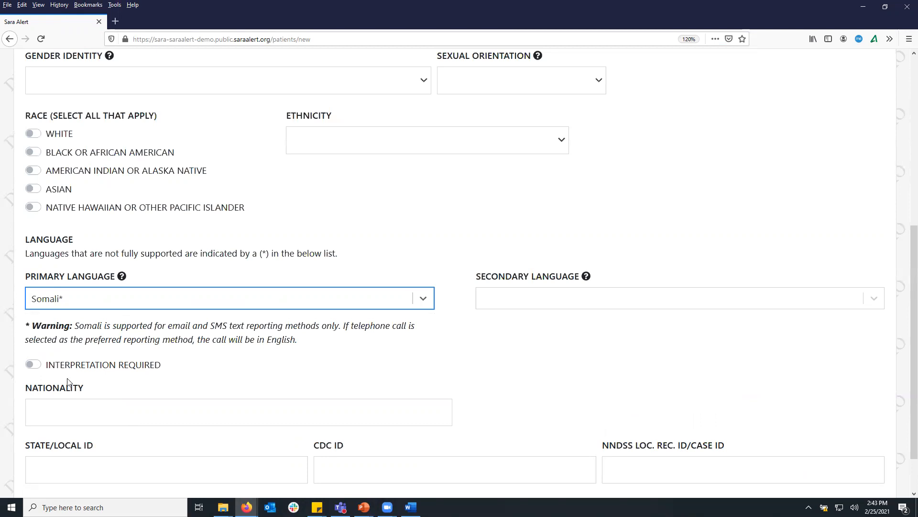
{"action": "left_click", "coordinate": [138, 301]}
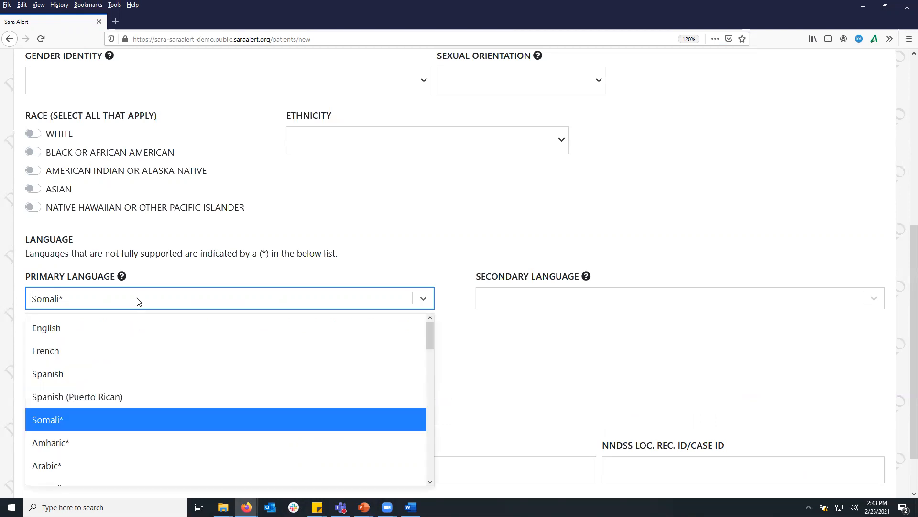
{"action": "left_click", "coordinate": [101, 328]}
{"action": "scroll", "coordinate": [840, 369], "scroll_direction": "down", "scroll_amount": 2}
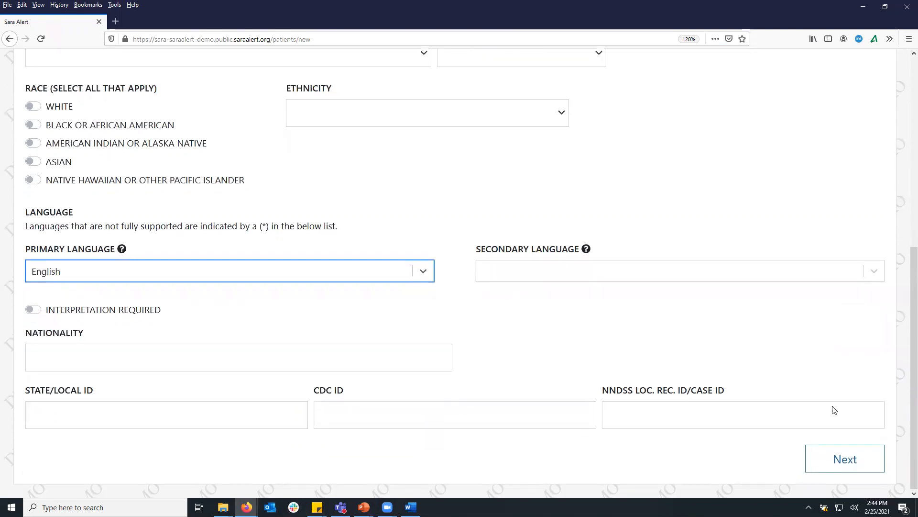
On the address step, enter the monitoree's home street, city, state and ZIP code
{"action": "left_click", "coordinate": [845, 460]}
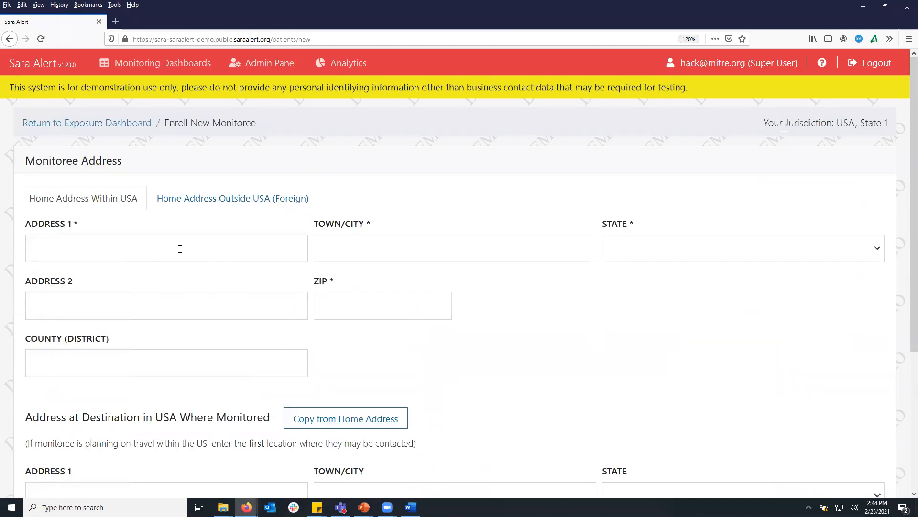
{"action": "left_click", "coordinate": [180, 249]}
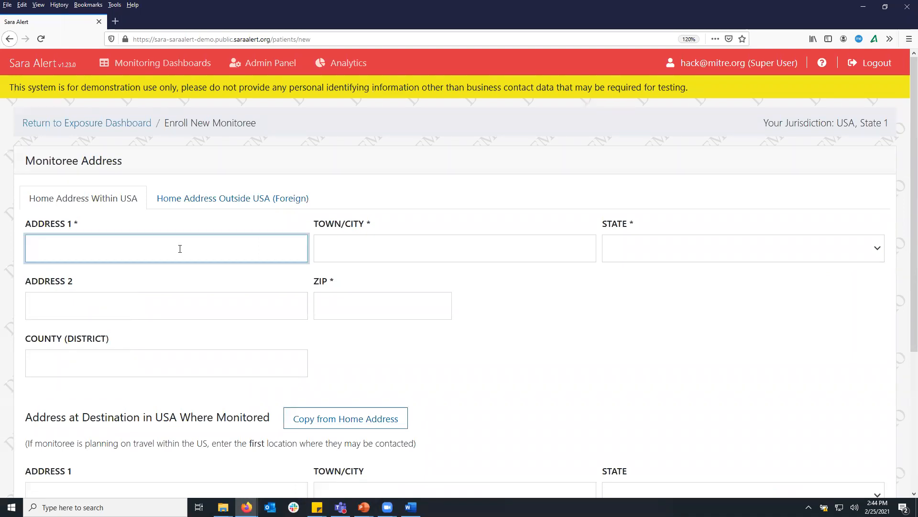
{"action": "type", "text": "10 Main St"}
{"action": "key", "text": "Tab"}
{"action": "type", "text": "E"}
{"action": "key", "text": "BackSpace"}
{"action": "type", "text": "Orlando"}
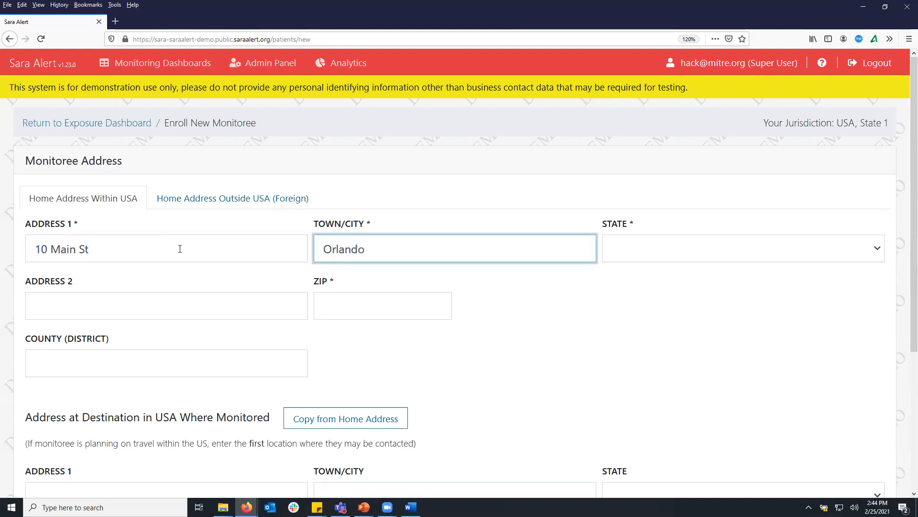
{"action": "key", "text": "Tab"}
{"action": "type", "text": "Fl"}
{"action": "key", "text": "Tab"}
{"action": "key", "text": "Tab"}
{"action": "type", "text": "00000"}
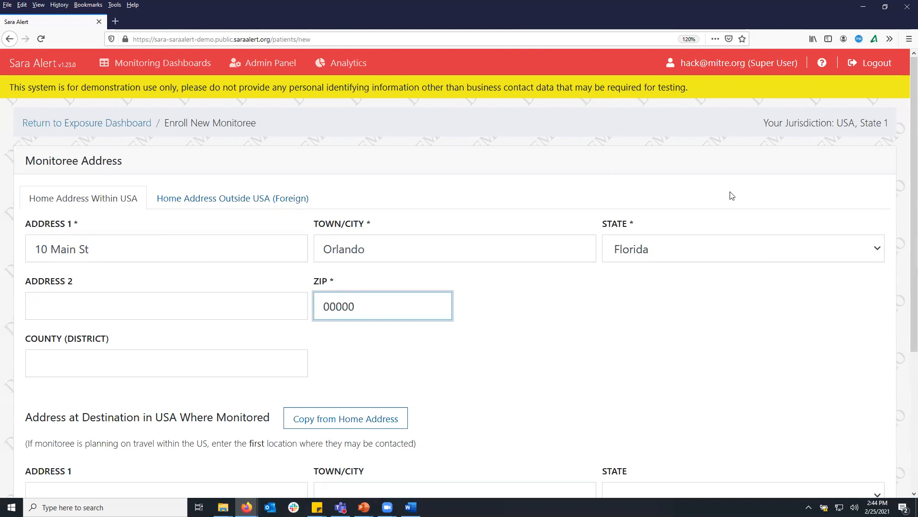
Copy the home address into the monitored destination address
{"action": "scroll", "coordinate": [678, 203], "scroll_direction": "down", "scroll_amount": 2}
{"action": "scroll", "coordinate": [667, 207], "scroll_direction": "down", "scroll_amount": 1}
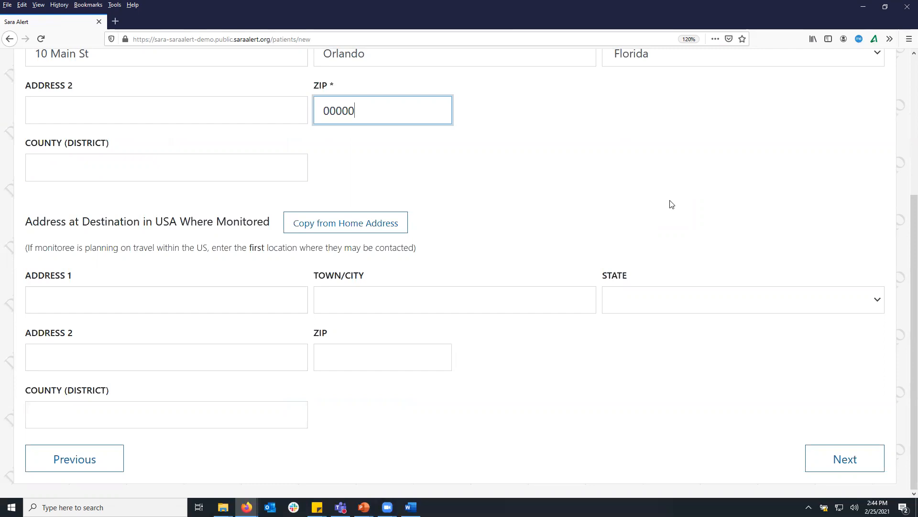
{"action": "left_click", "coordinate": [373, 225]}
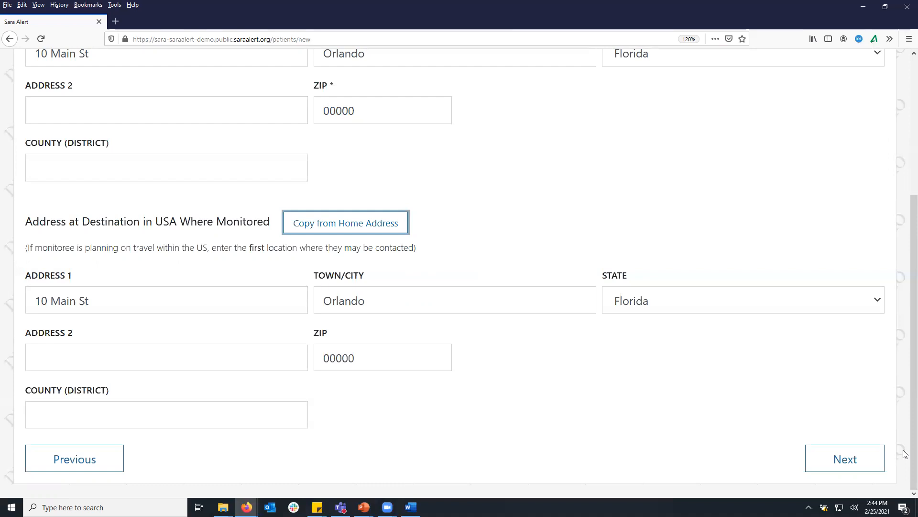
Advance to the contact information step and show the Preferred Reporting Method options
{"action": "left_click", "coordinate": [877, 458]}
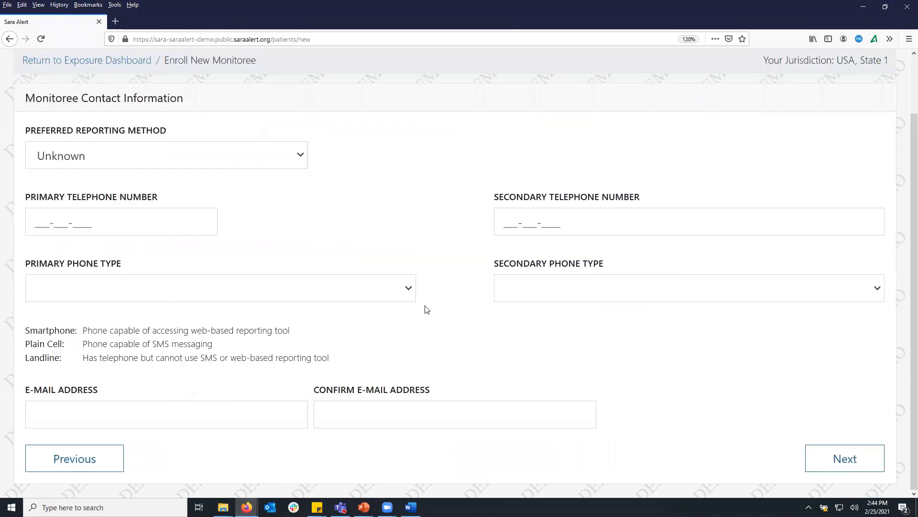
{"action": "scroll", "coordinate": [427, 323], "scroll_direction": "up", "scroll_amount": 2}
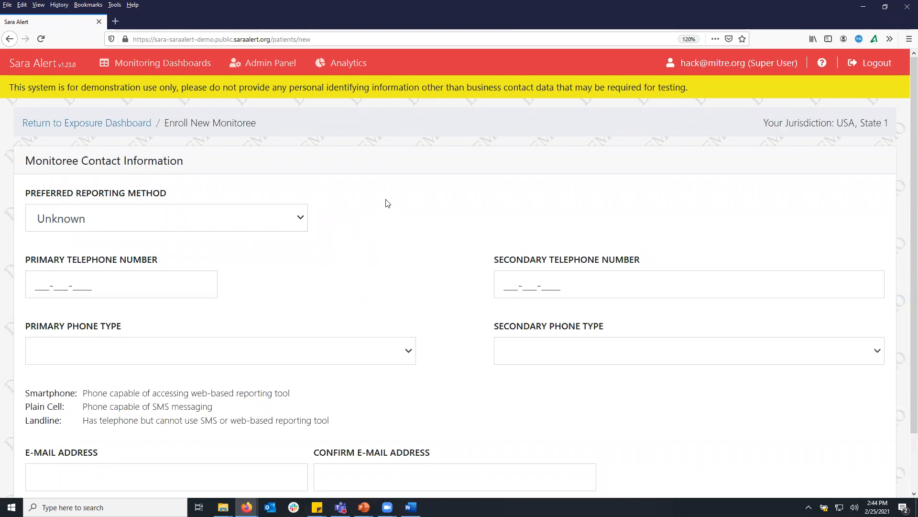
{"action": "left_click", "coordinate": [113, 222]}
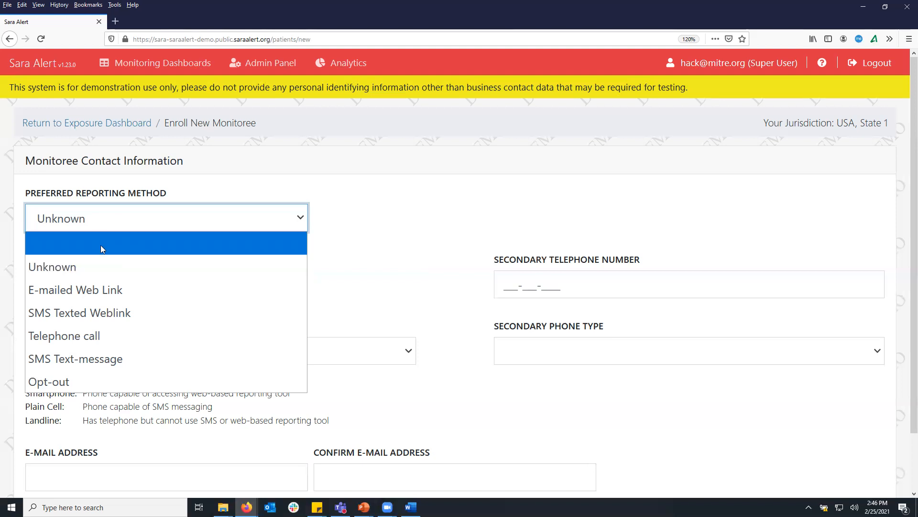
Choose Telephone call as reporting method, add the primary phone number, and continue to arrival information
{"action": "left_click", "coordinate": [80, 337]}
{"action": "left_click", "coordinate": [74, 334]}
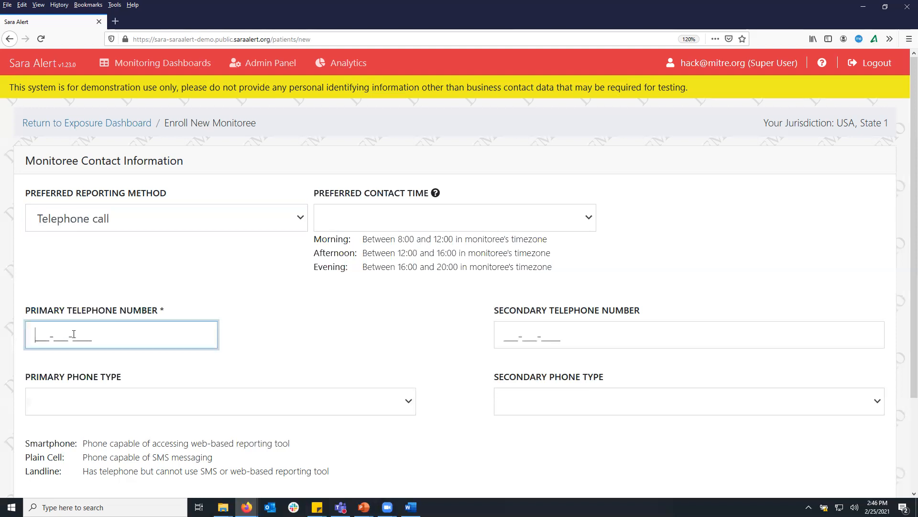
{"action": "type", "text": "123-456-7890"}
{"action": "scroll", "coordinate": [584, 314], "scroll_direction": "down", "scroll_amount": 3}
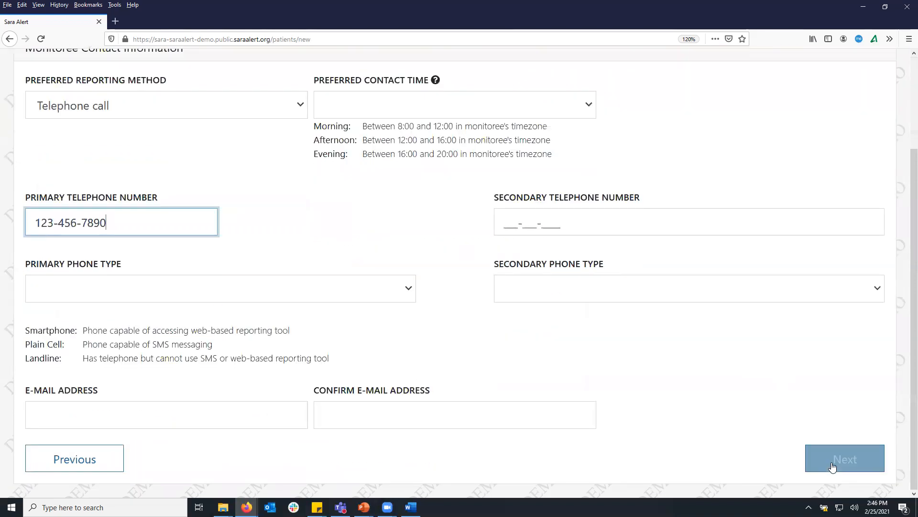
{"action": "left_click", "coordinate": [832, 463]}
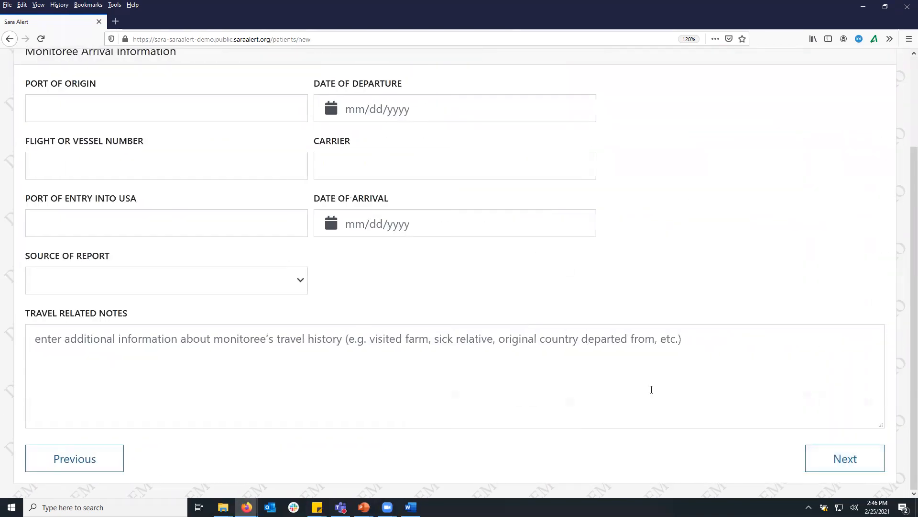
Skip the Arrival Information and Additional Planned Travel pages without entering any details
{"action": "scroll", "coordinate": [651, 390], "scroll_direction": "up", "scroll_amount": 3}
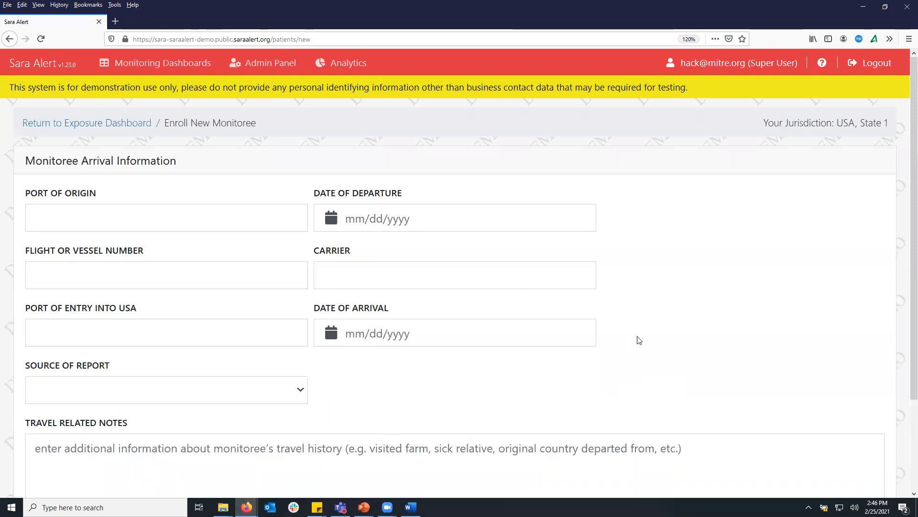
{"action": "scroll", "coordinate": [703, 348], "scroll_direction": "down", "scroll_amount": 3}
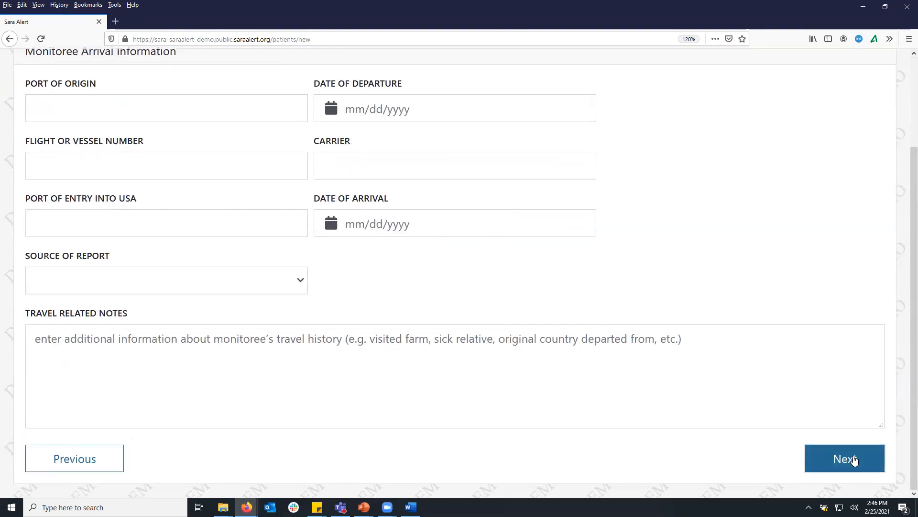
{"action": "left_click", "coordinate": [850, 460]}
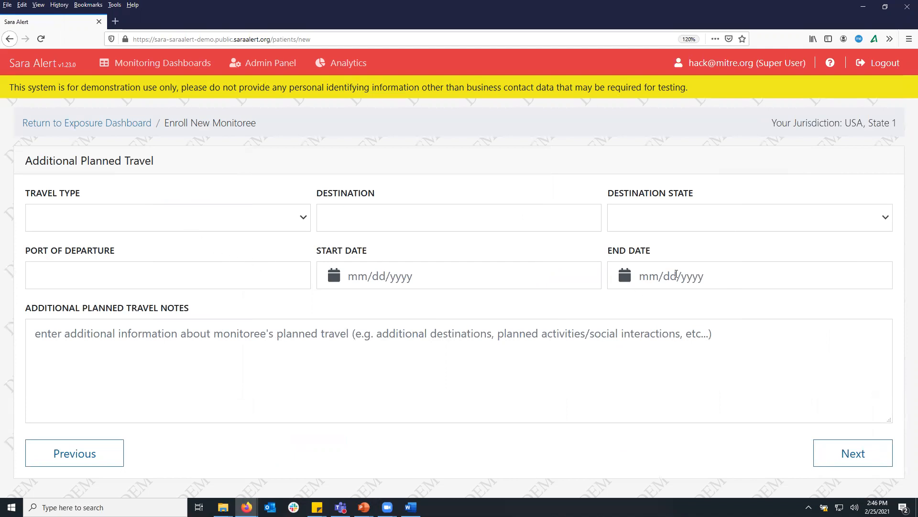
{"action": "left_click", "coordinate": [841, 456]}
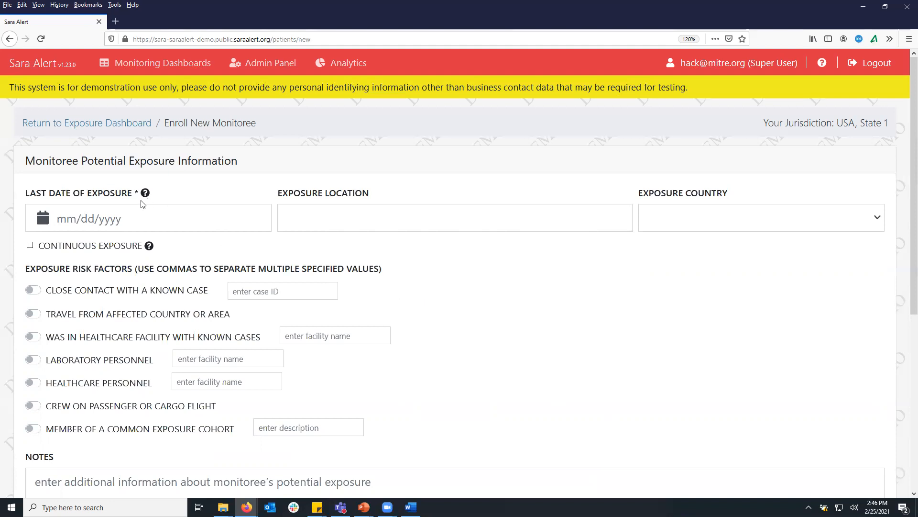
Pick February 23, 2021 as the last date of exposure in the calendar
{"action": "left_click", "coordinate": [140, 219]}
{"action": "left_click", "coordinate": [130, 341]}
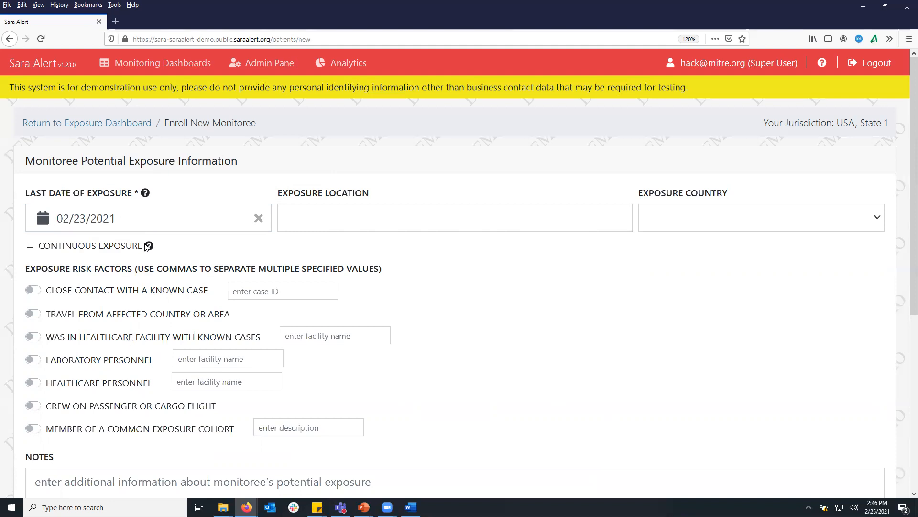
{"action": "left_click", "coordinate": [144, 218]}
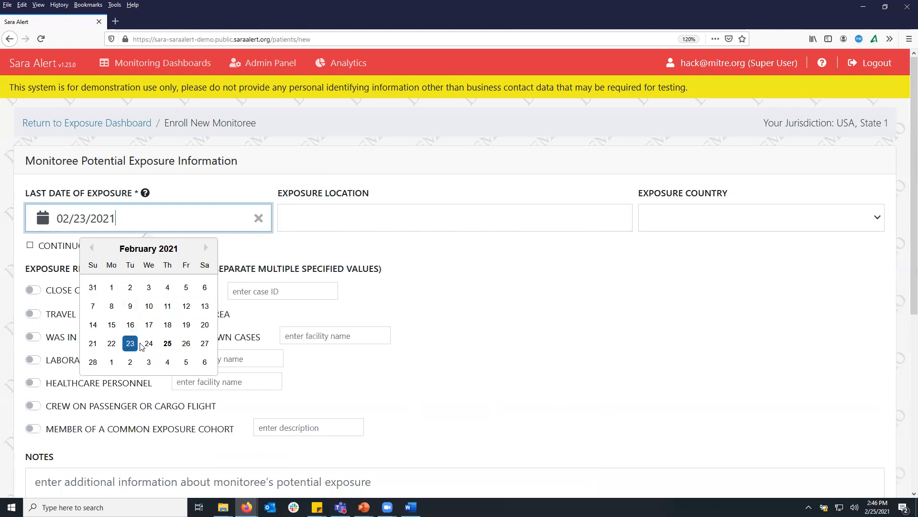
{"action": "left_click", "coordinate": [428, 273]}
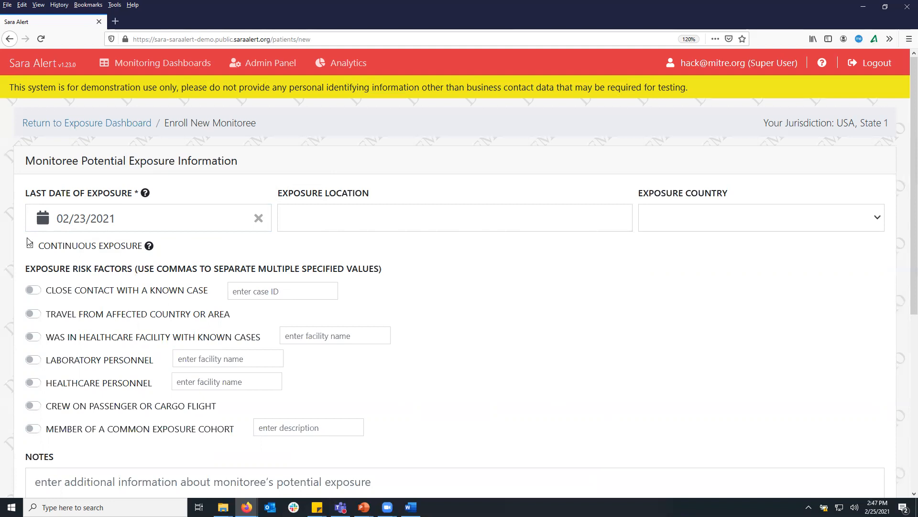
{"action": "left_click", "coordinate": [108, 212]}
{"action": "left_click", "coordinate": [128, 335]}
Leave the exposure form as is and advance to the Monitoree Review page
{"action": "scroll", "coordinate": [169, 342], "scroll_direction": "down", "scroll_amount": 6}
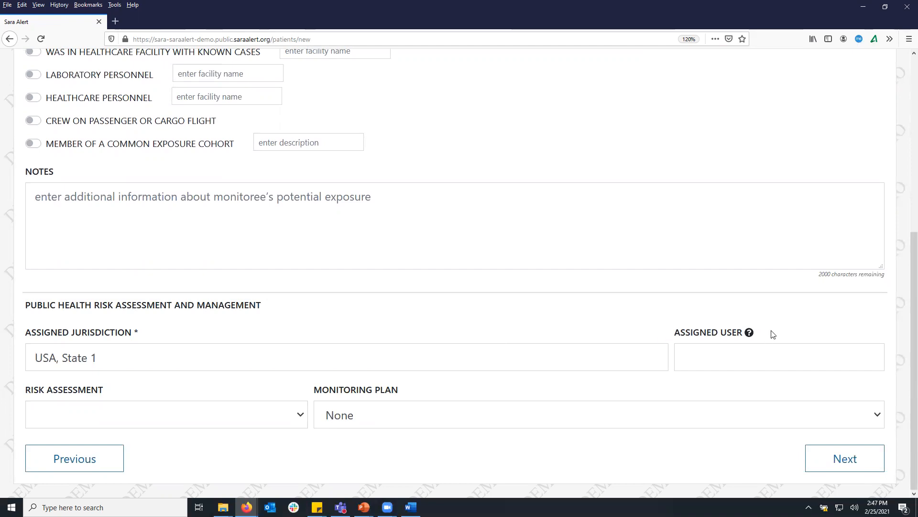
{"action": "scroll", "coordinate": [526, 356], "scroll_direction": "up", "scroll_amount": 6}
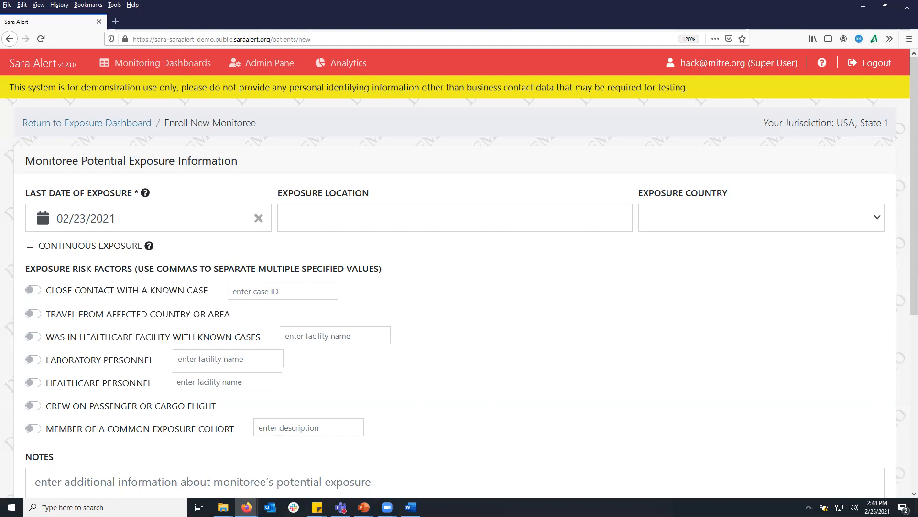
{"action": "scroll", "coordinate": [766, 340], "scroll_direction": "down", "scroll_amount": 5}
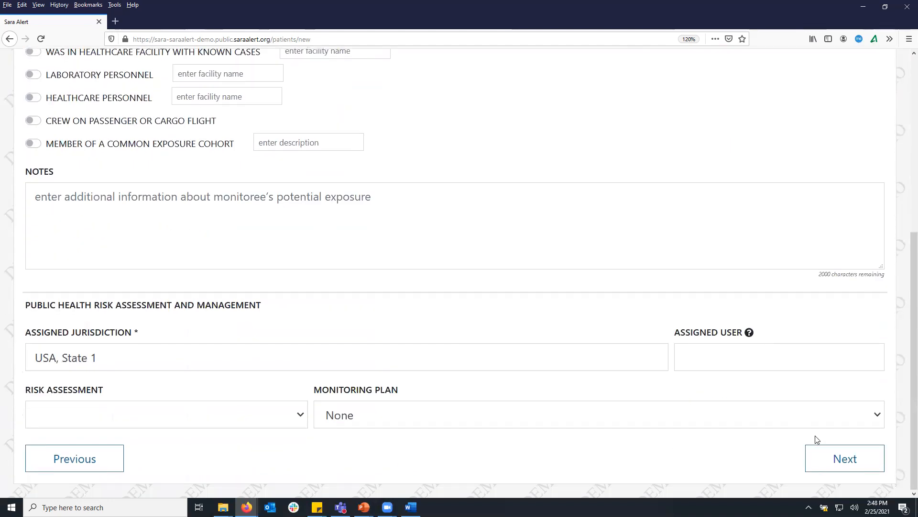
{"action": "left_click", "coordinate": [841, 458]}
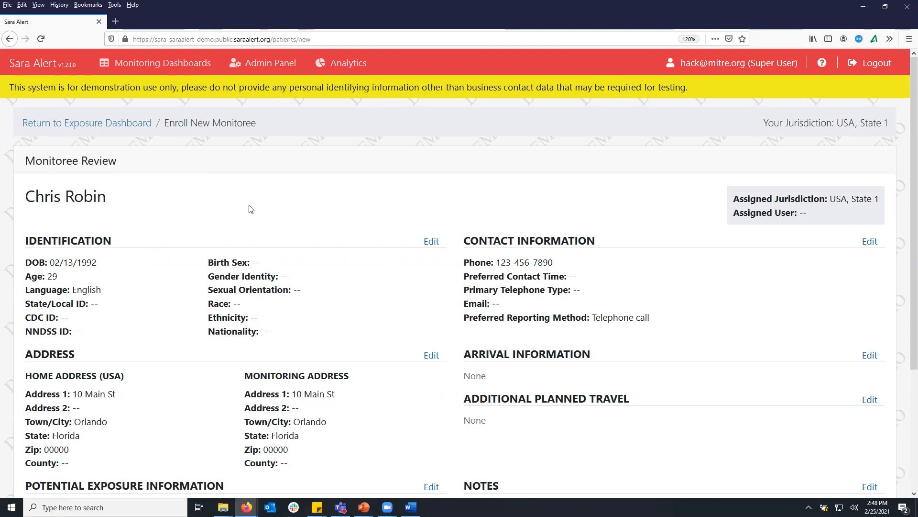
Recheck the Identification section, return to the review, and finish to save the monitoree
{"action": "left_click", "coordinate": [432, 242]}
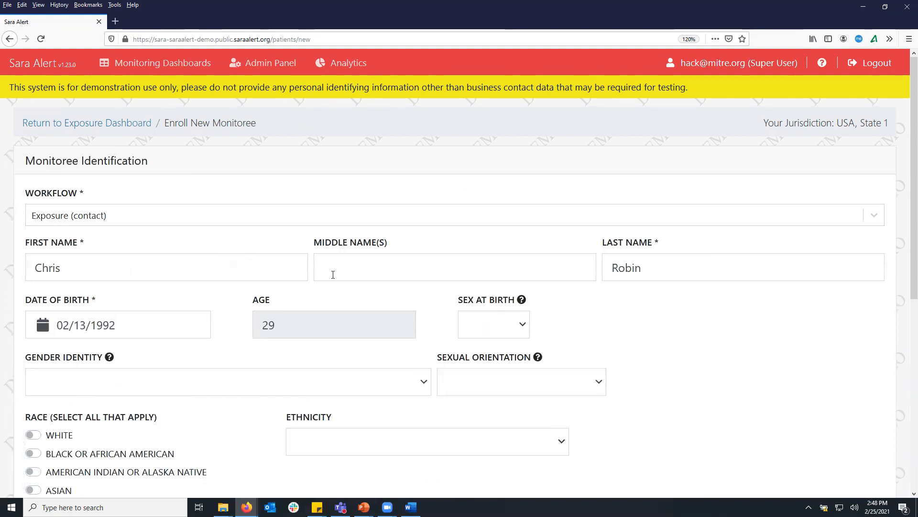
{"action": "scroll", "coordinate": [419, 287], "scroll_direction": "down", "scroll_amount": 5}
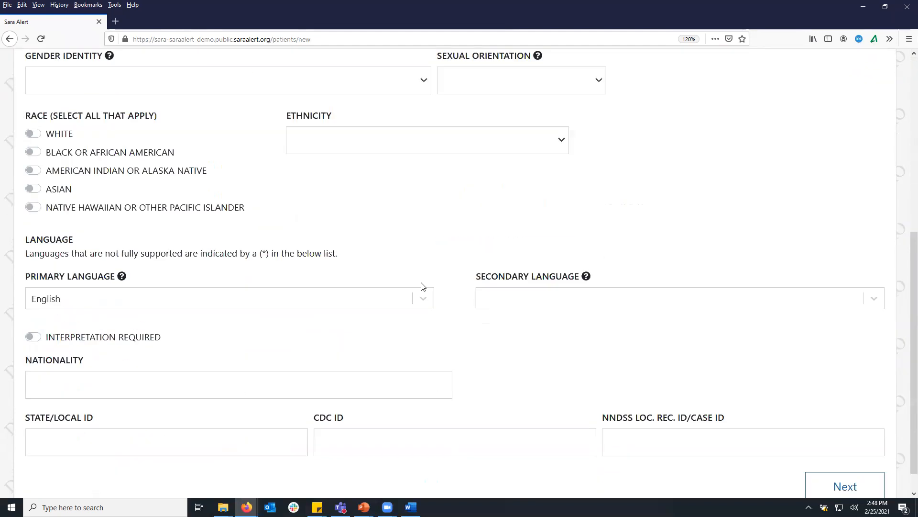
{"action": "left_click", "coordinate": [828, 492]}
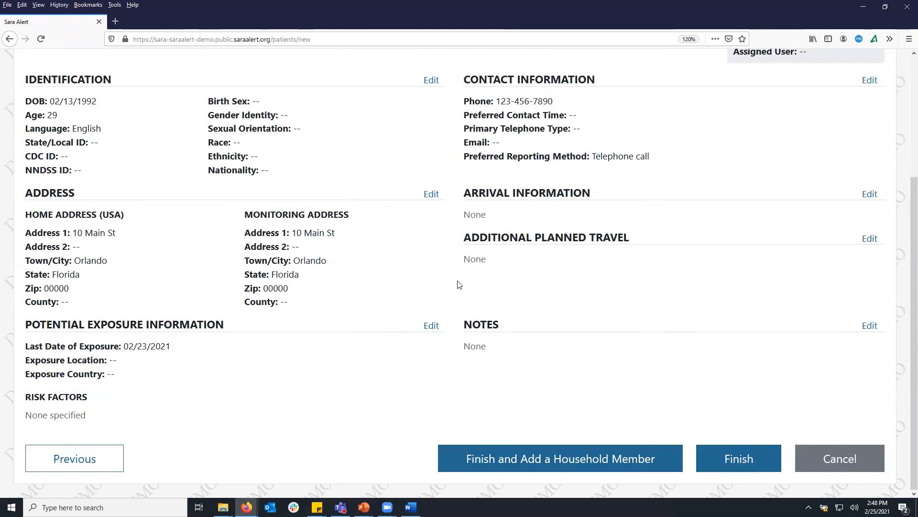
{"action": "left_click", "coordinate": [742, 460]}
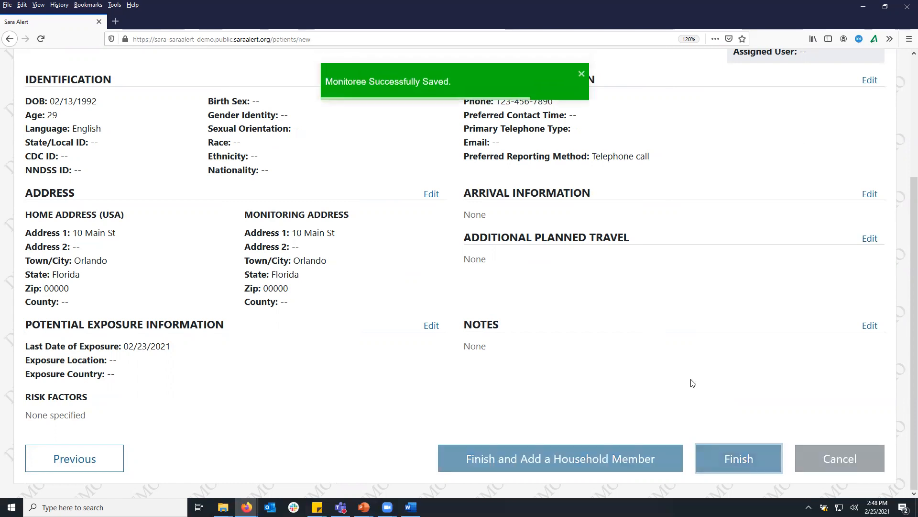